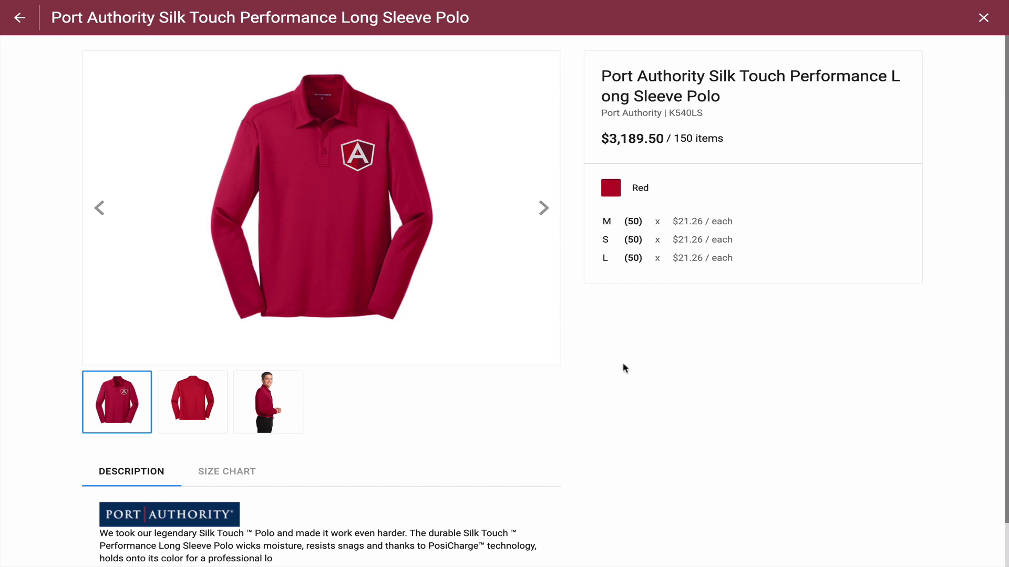
# Preview the logo mockup on the red Port Authority K540LS polo's main image.
pyautogui.moveTo(387, 173)
# Move down the polo quote page, then switch over to DRAWings XI.
pyautogui.scroll(-1, 327, 545)
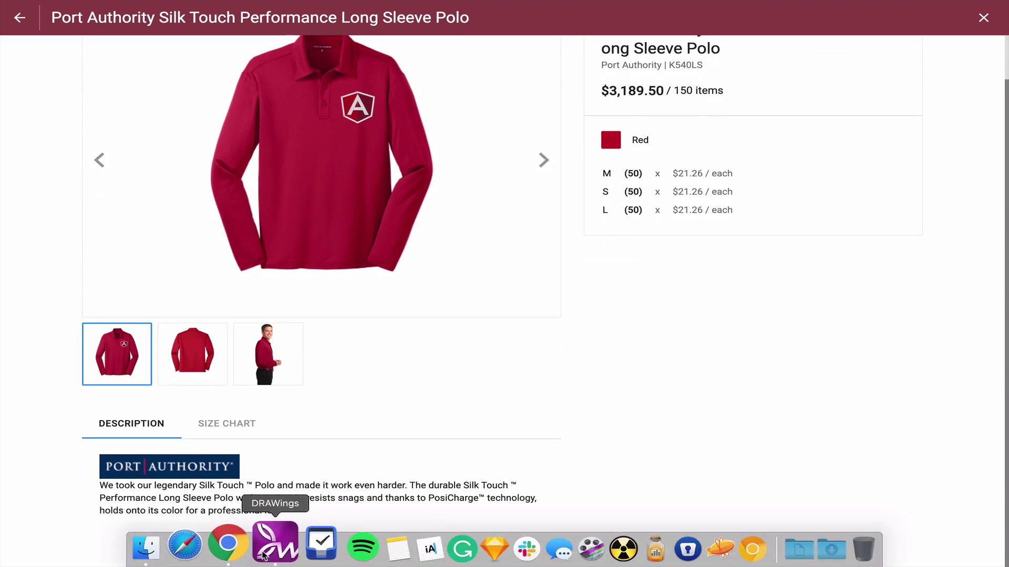
pyautogui.click(264, 555)
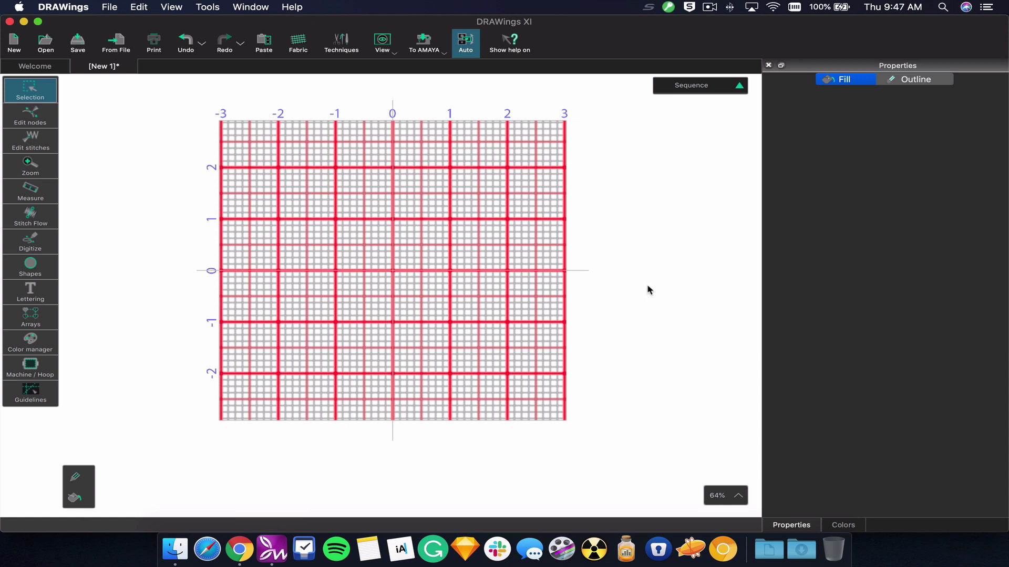
# Import AngularJS-Shield.svg from the desktop as a 4-color, 4.67 × 4.96 in embroidery design.
pyautogui.press('F11')
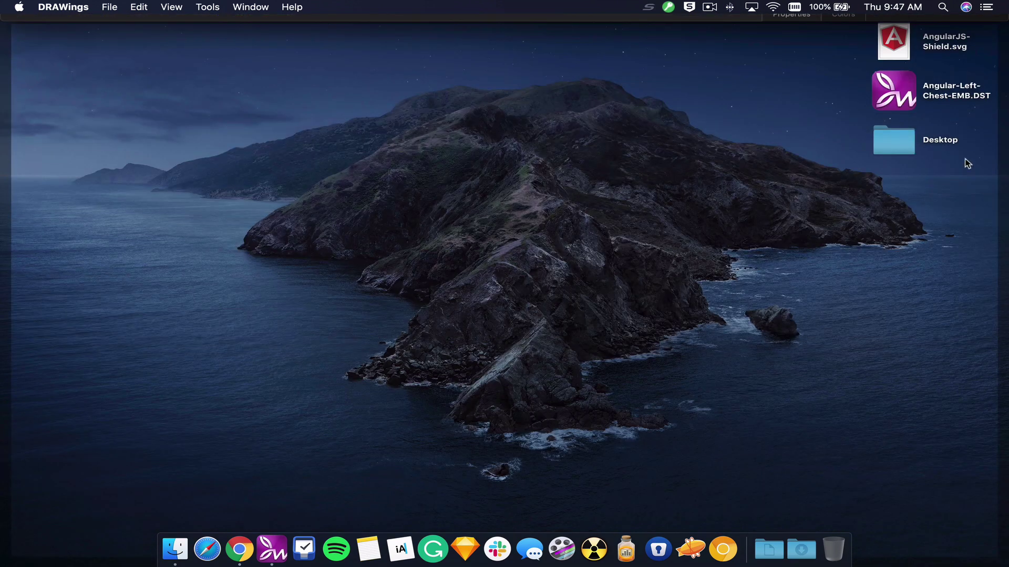
pyautogui.moveTo(902, 58); pyautogui.dragTo(412, 278)
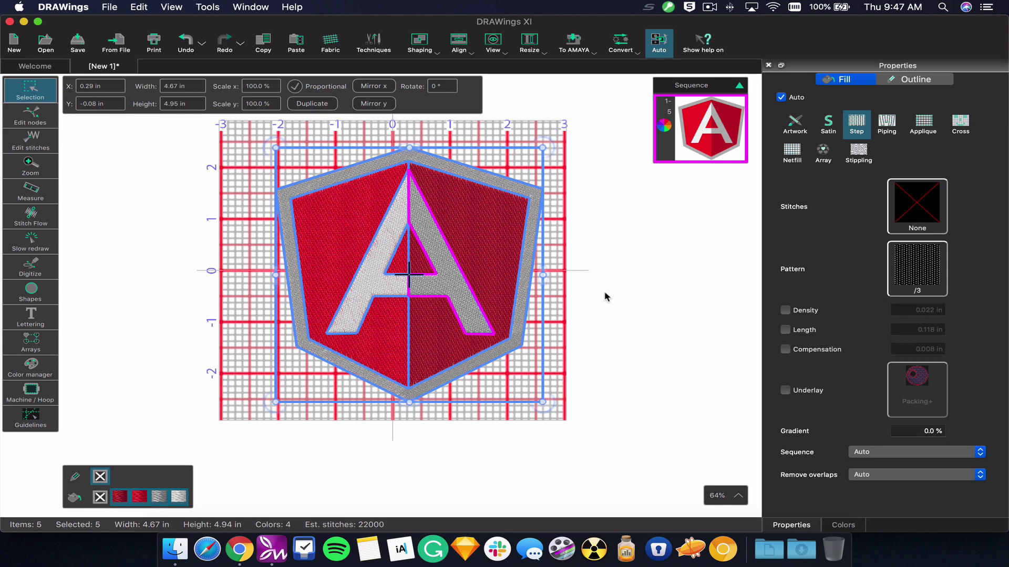
pyautogui.click(605, 294)
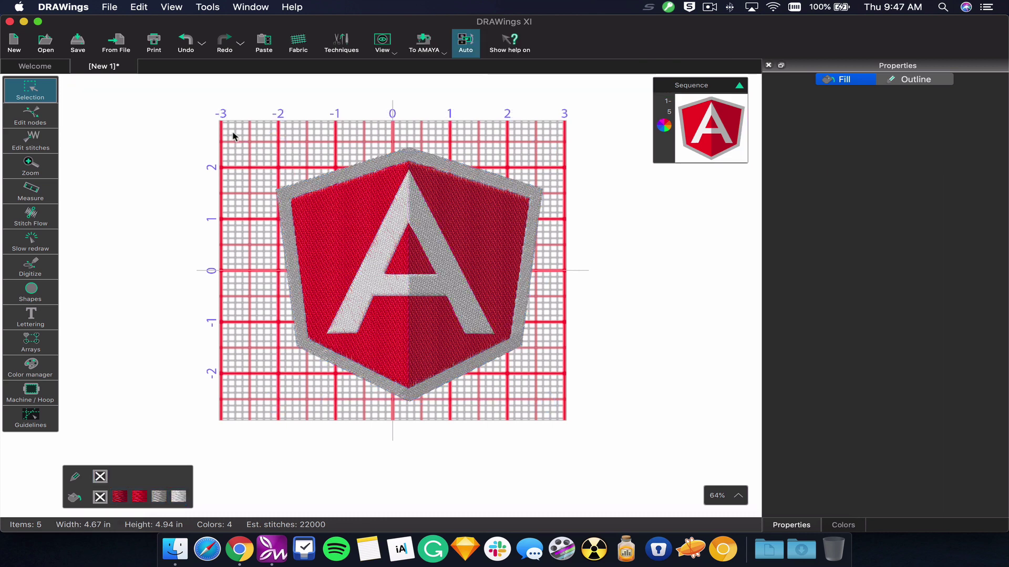
pyautogui.moveTo(232, 128); pyautogui.dragTo(569, 413)
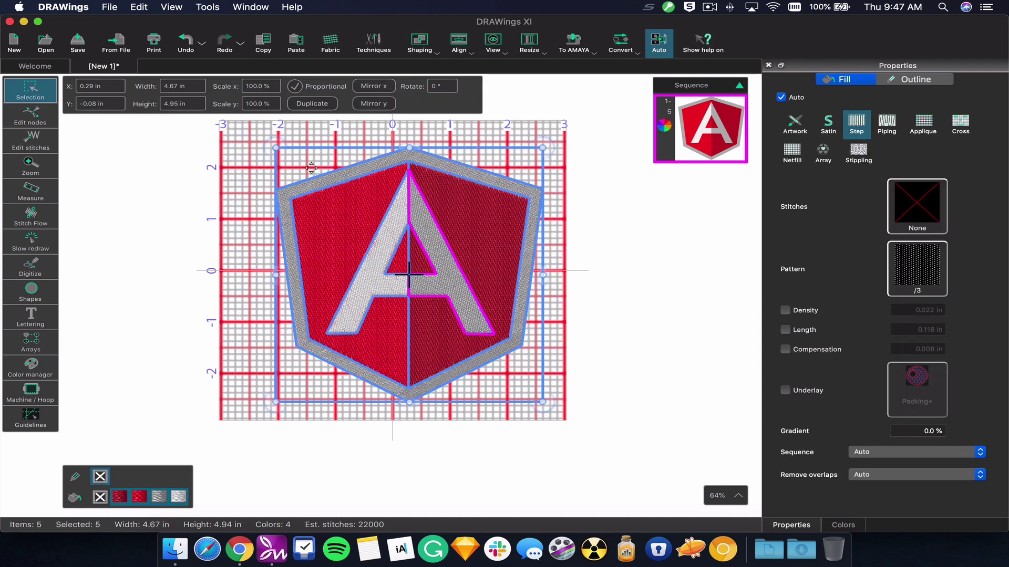
pyautogui.click(188, 87)
pyautogui.write('3')
pyautogui.press('Return')
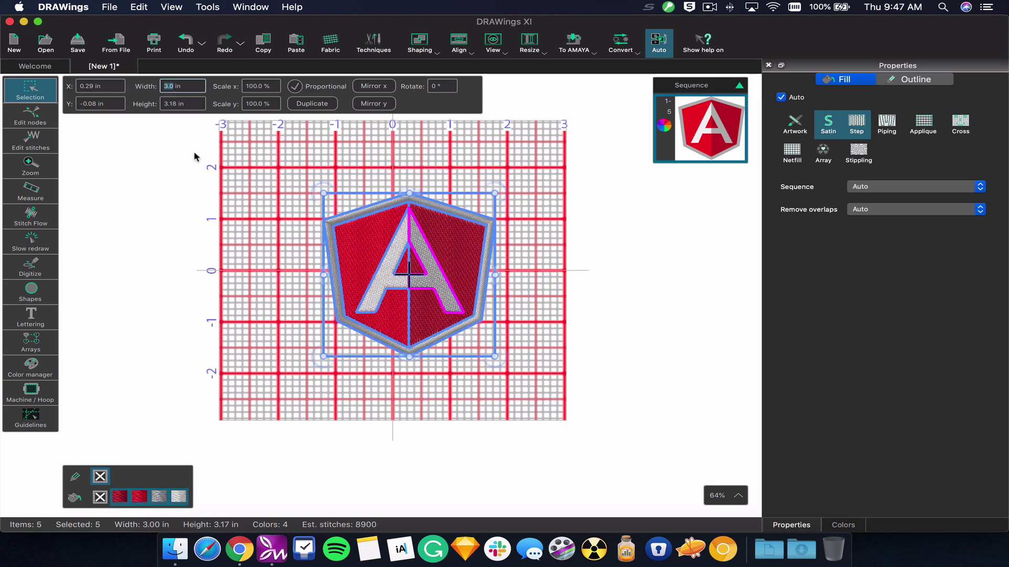
pyautogui.moveTo(395, 237); pyautogui.dragTo(370, 205)
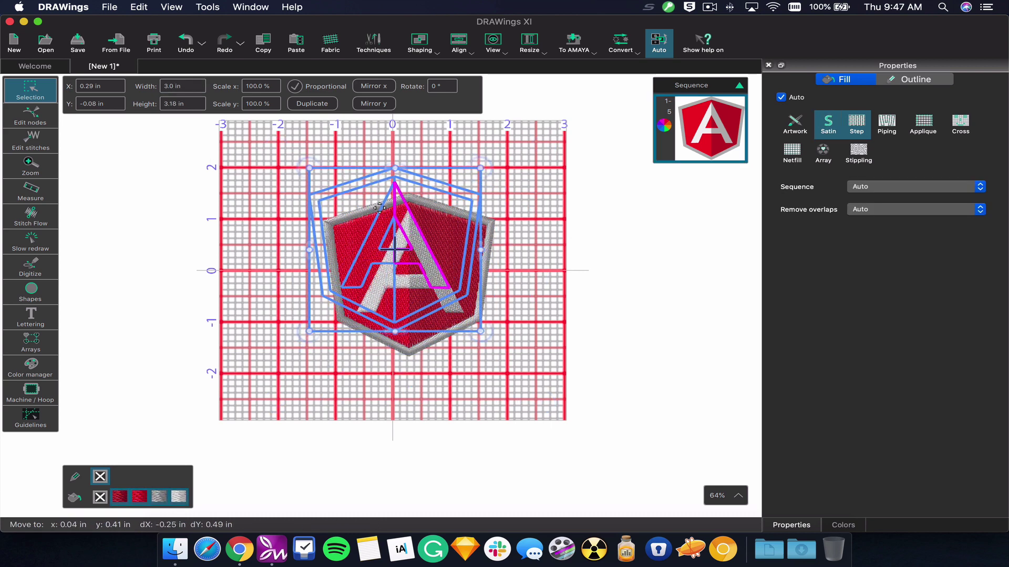
pyautogui.click(486, 376)
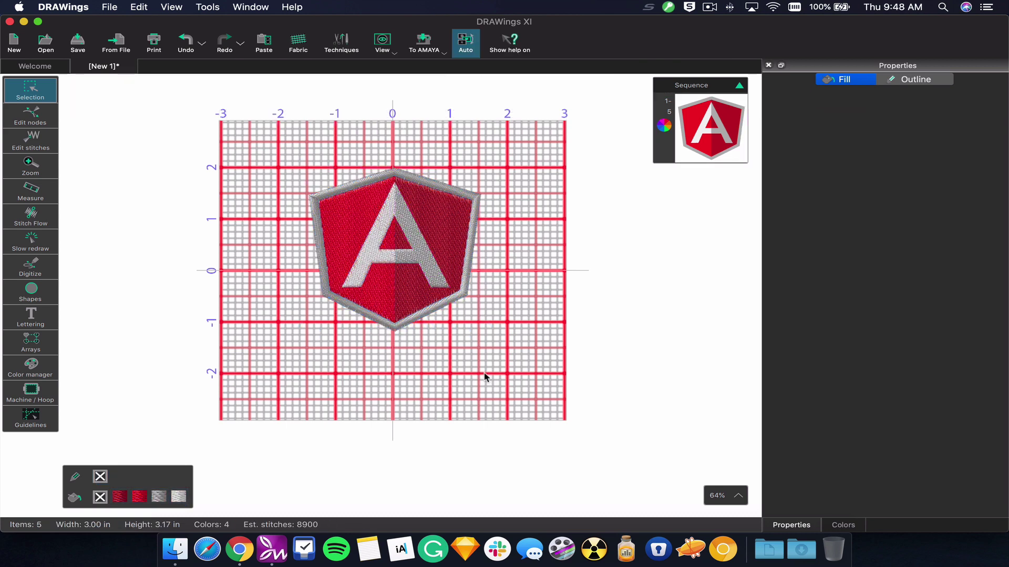
pyautogui.press('super+a')
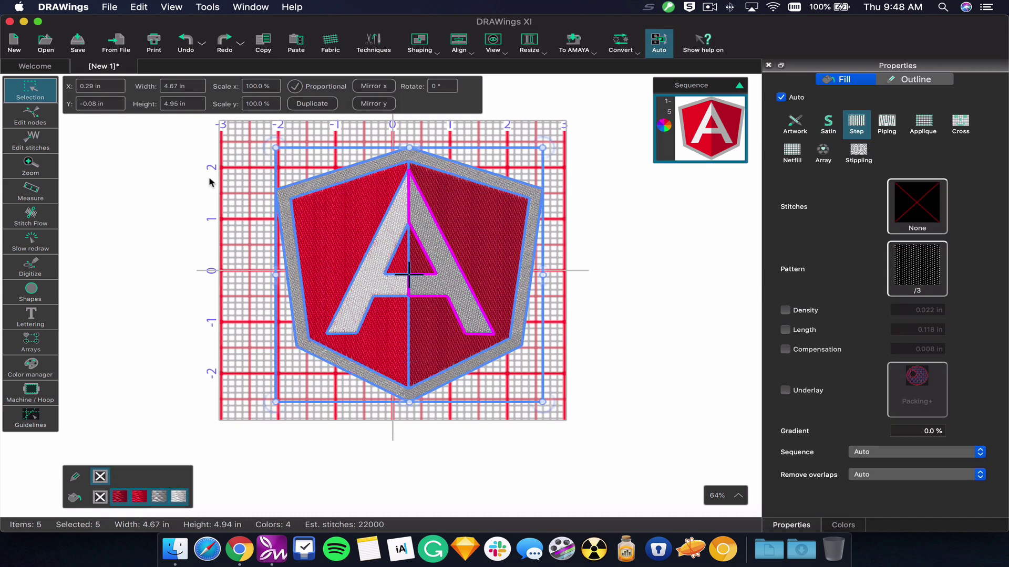
pyautogui.click(248, 199)
pyautogui.click(32, 166)
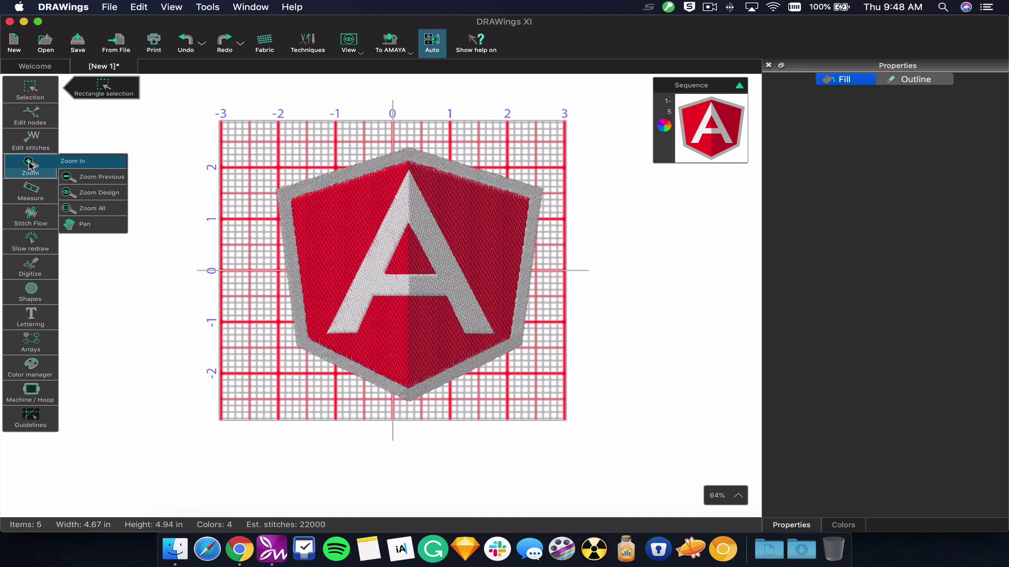
pyautogui.moveTo(273, 160); pyautogui.dragTo(419, 283)
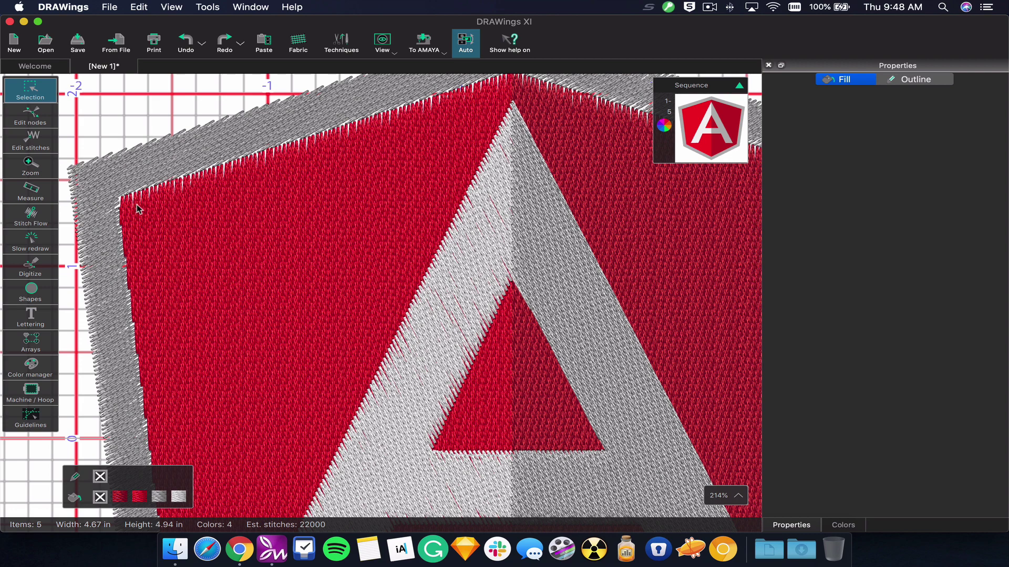
# Fit the whole shield design in view and rectangle-select all five logo parts.
pyautogui.click(32, 91)
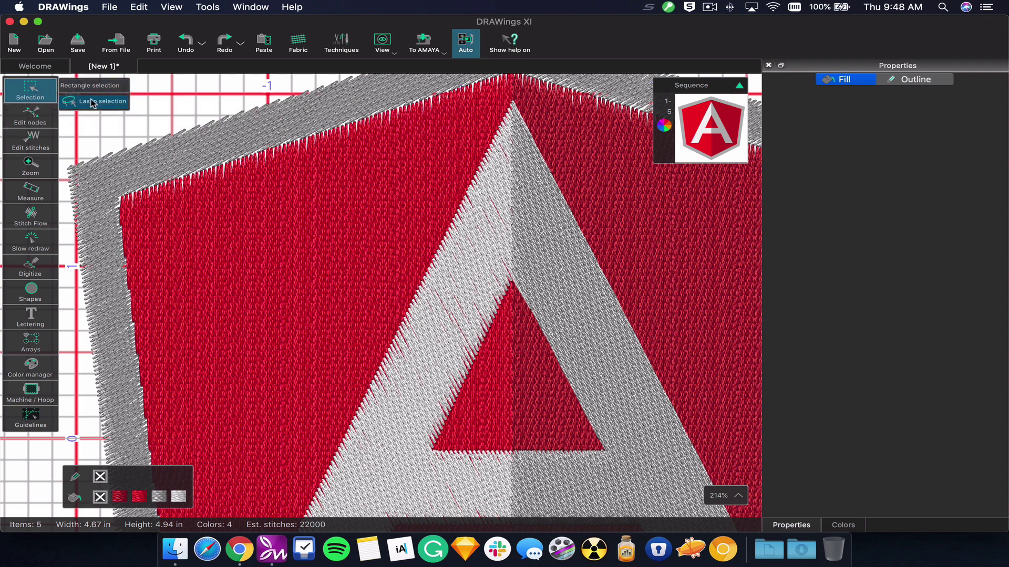
pyautogui.click(30, 164)
pyautogui.click(30, 164)
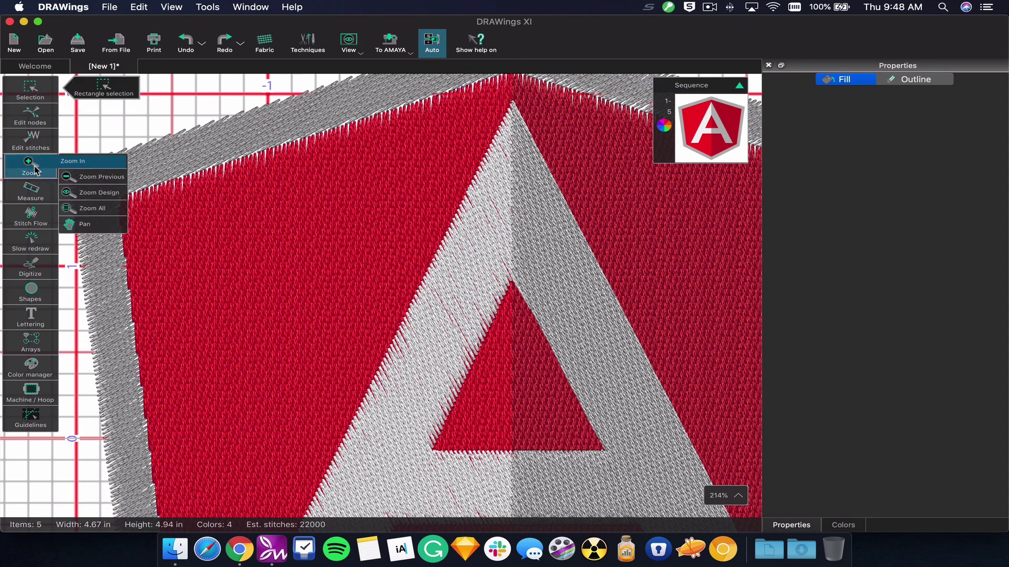
pyautogui.click(87, 206)
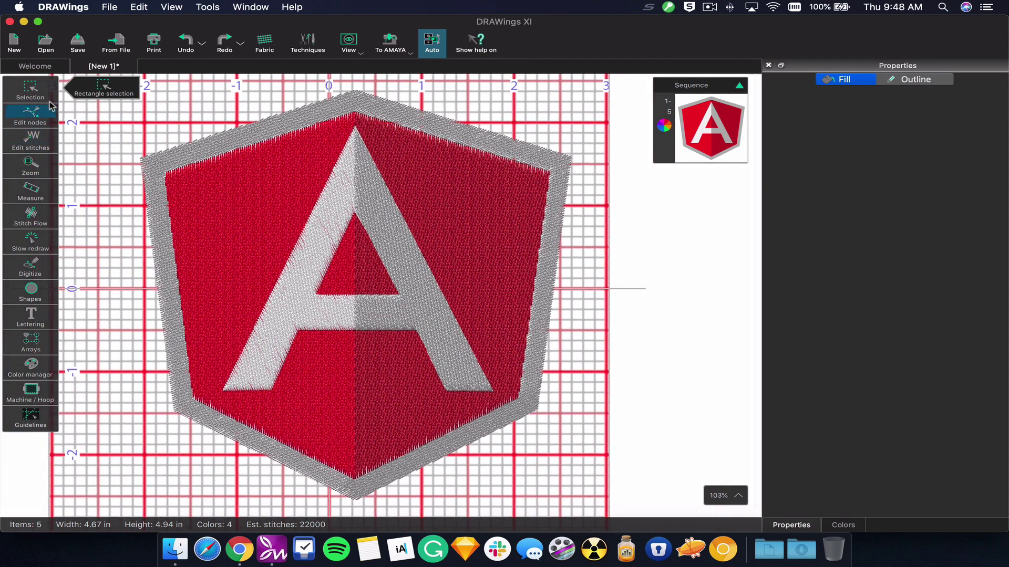
pyautogui.click(103, 89)
pyautogui.moveTo(114, 90); pyautogui.dragTo(438, 290)
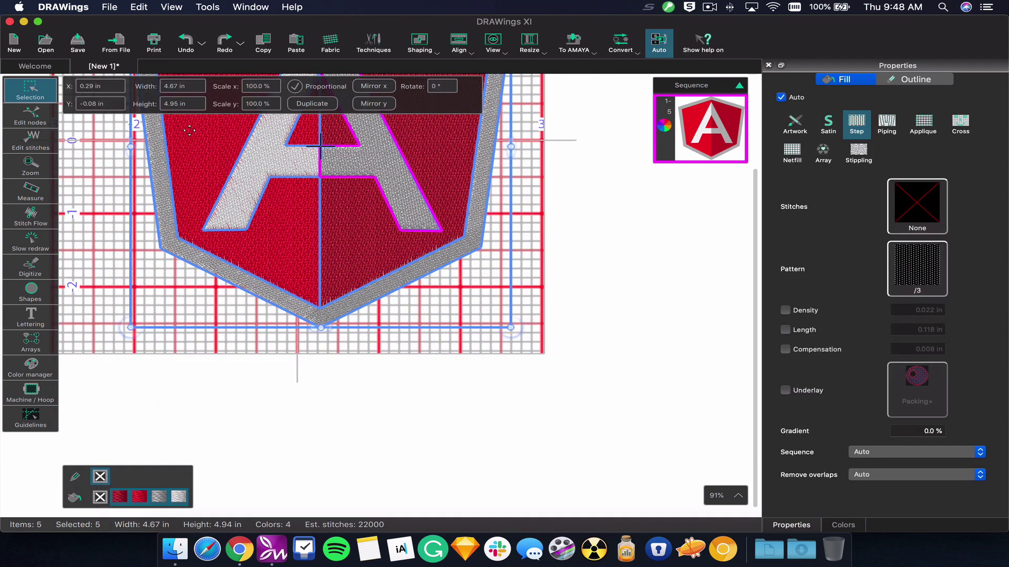
# Resize the shield logo to 3 in wide (3.17 in tall), cutting stitches to about 8900.
pyautogui.click(162, 87)
pyautogui.write('3')
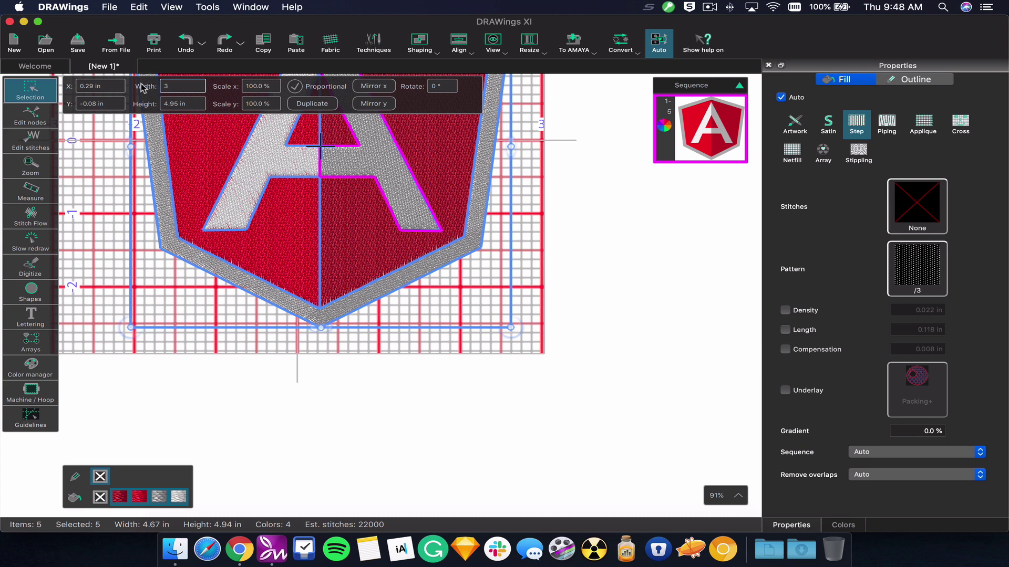
pyautogui.press('Return')
pyautogui.click(143, 155)
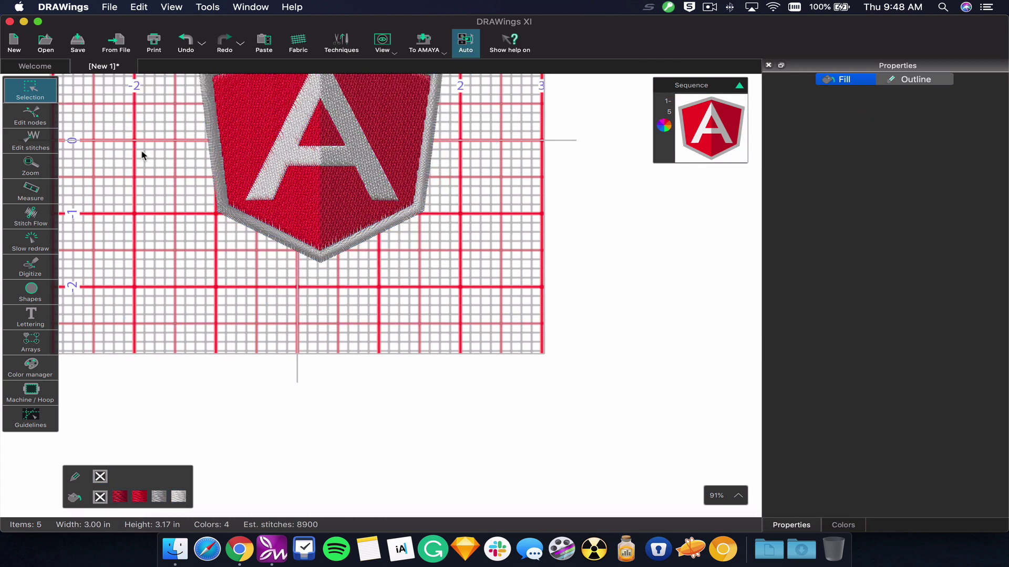
pyautogui.scroll(-2, 216, 175)
pyautogui.scroll(5, 216, 175)
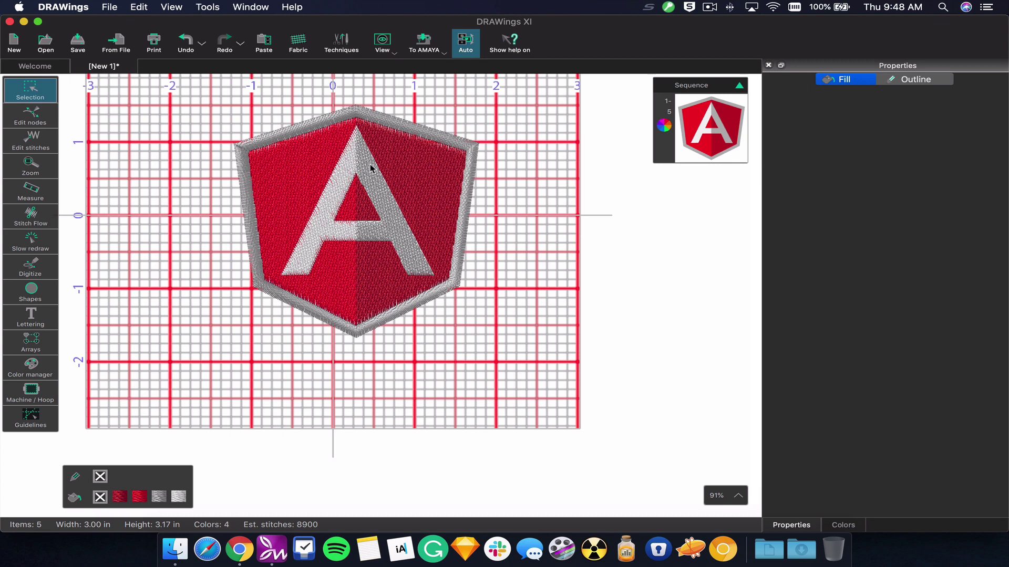
pyautogui.click(326, 129)
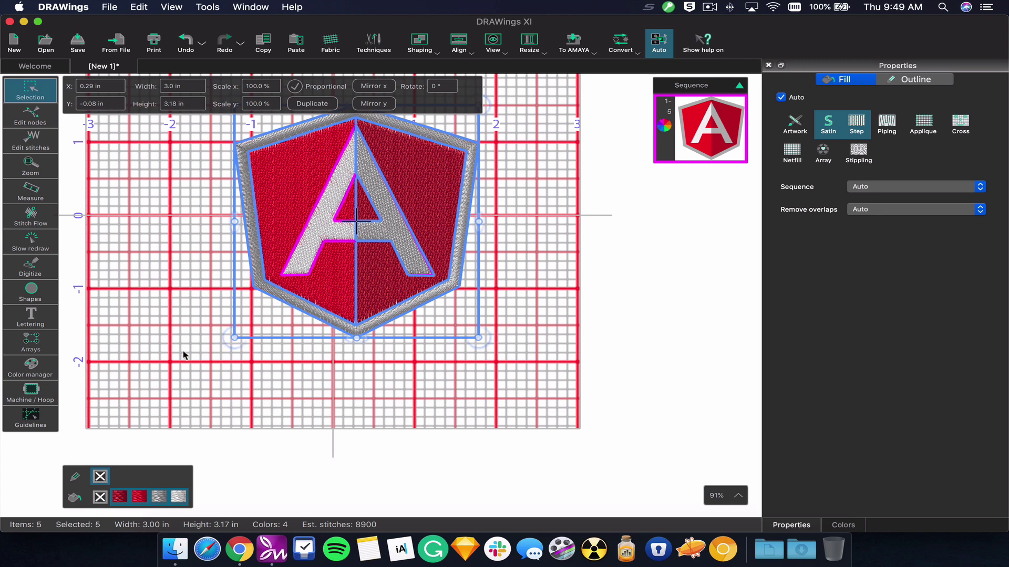
pyautogui.click(197, 336)
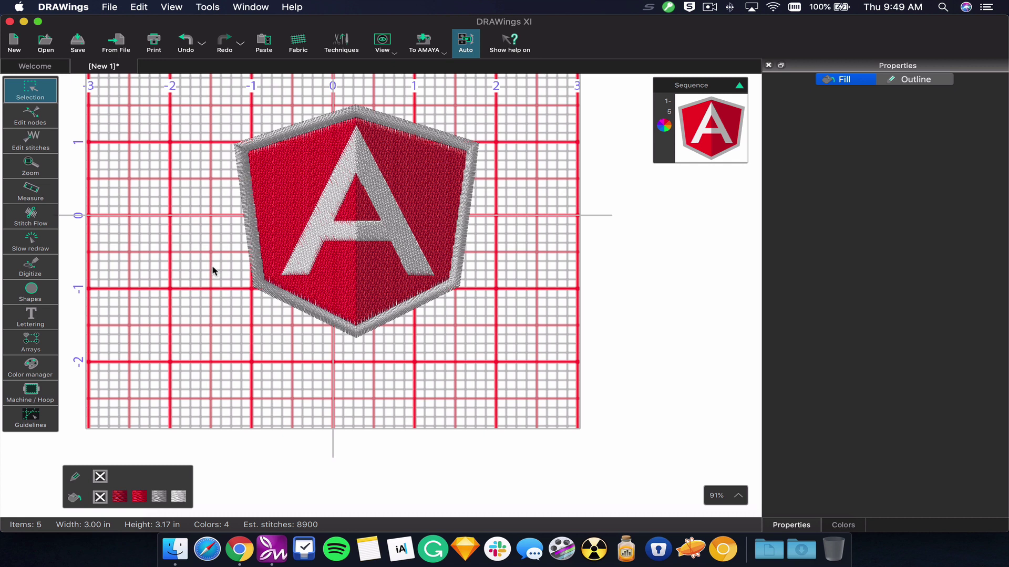
pyautogui.click(239, 549)
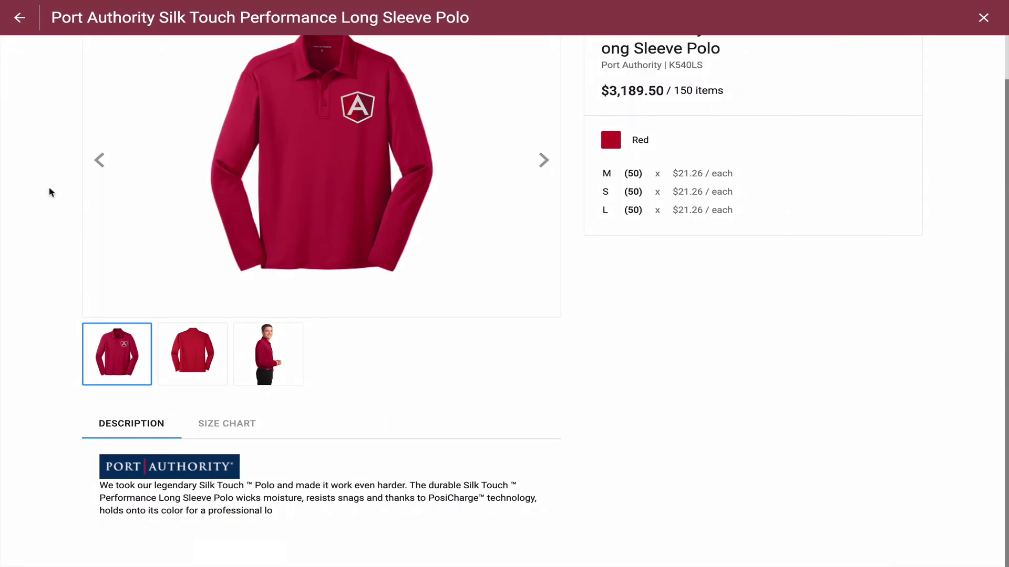
# Close the polo preview and bring up the proposal's add-item options.
pyautogui.press('Escape')
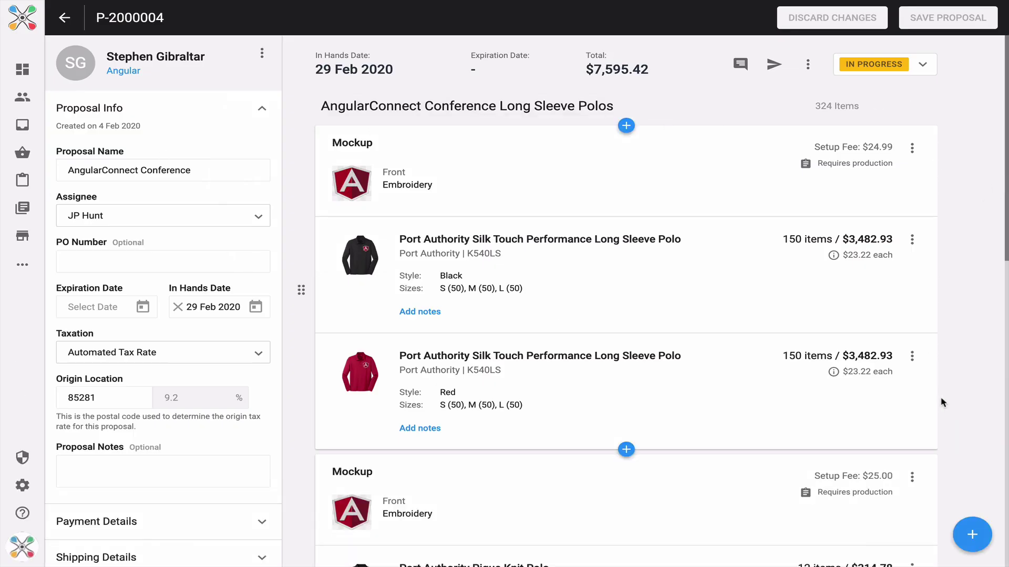
pyautogui.click(972, 536)
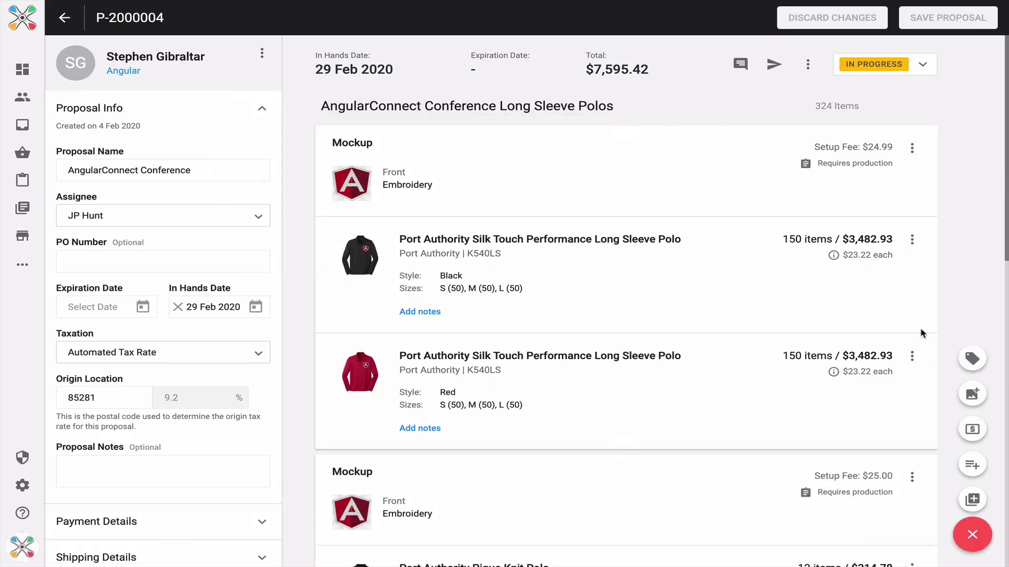
# Add the Port Authority Silk Touch Performance Long Sleeve Polo as a new product.
pyautogui.click(969, 358)
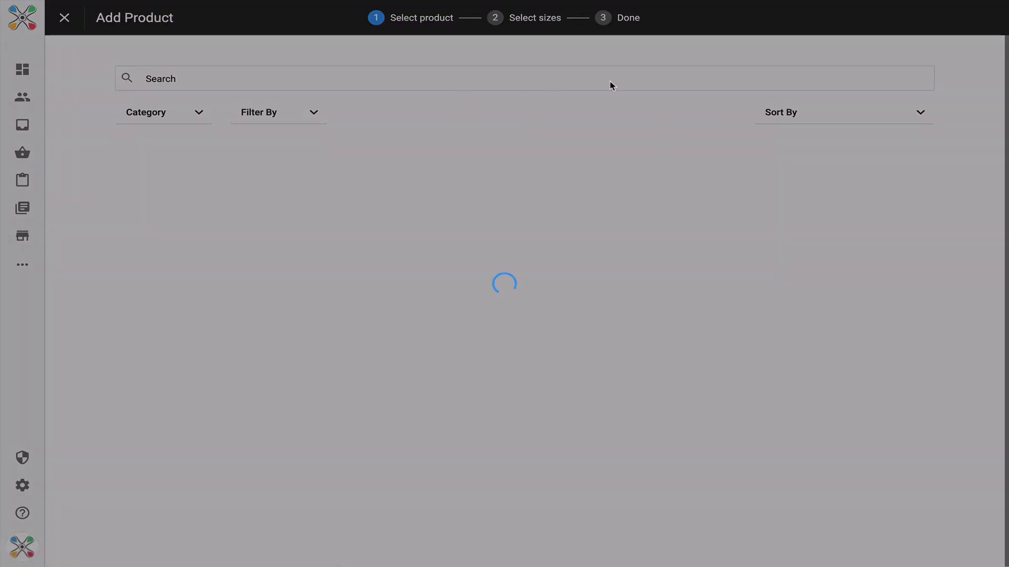
pyautogui.scroll(-9, 665, 158)
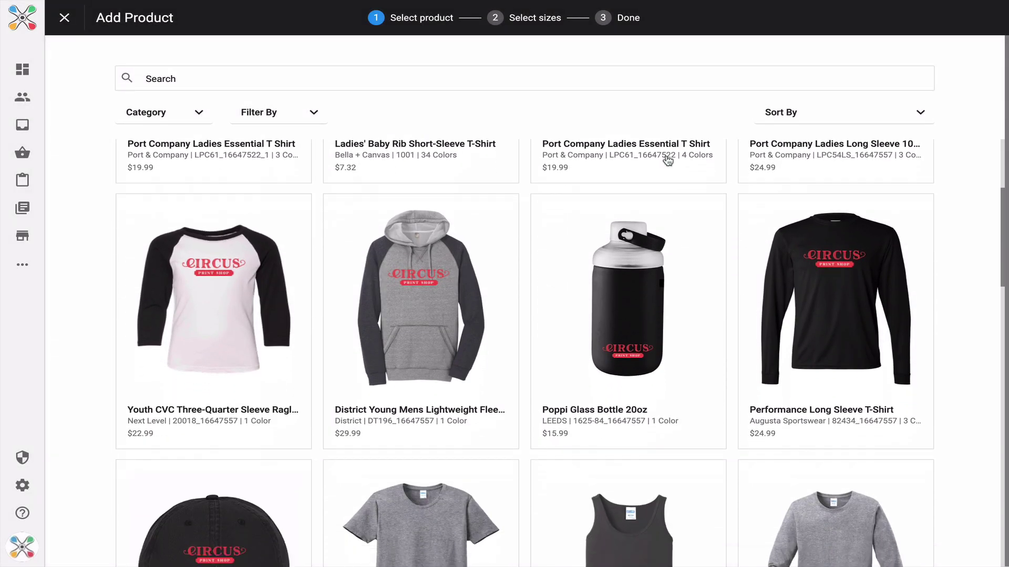
pyautogui.scroll(-7, 667, 179)
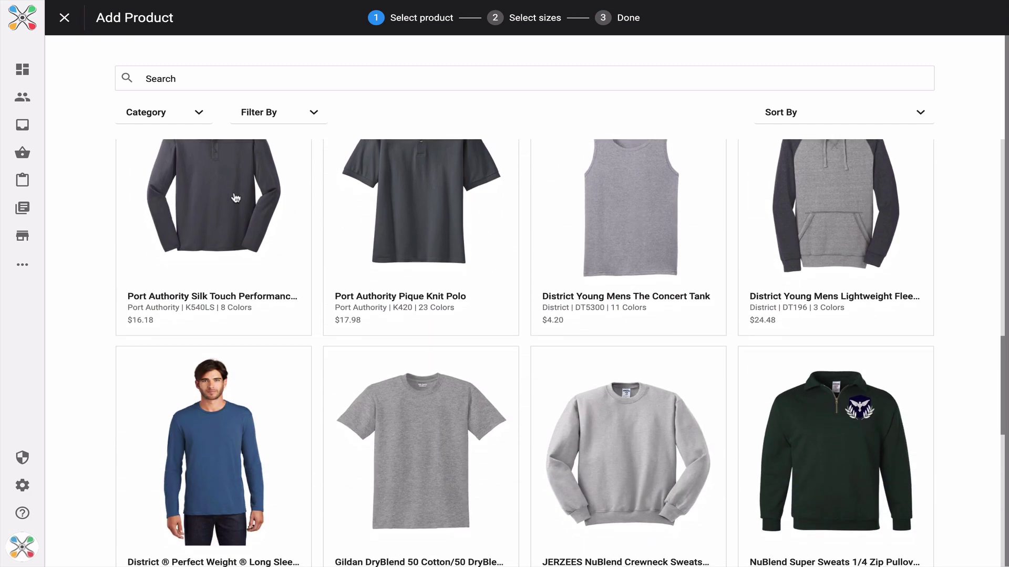
pyautogui.click(218, 195)
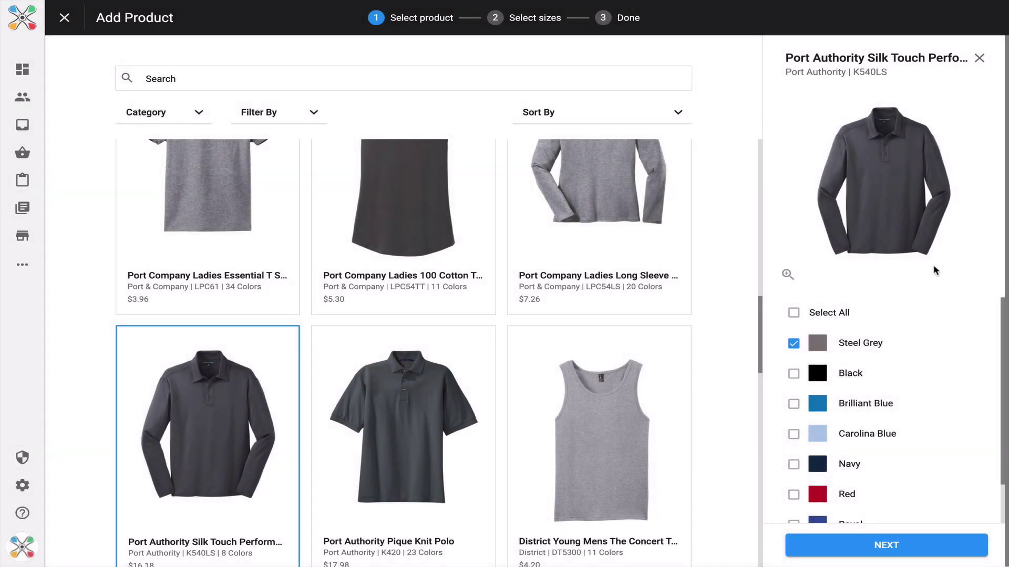
# Select Black and Red instead of Steel Grey, then choose to upload art.
pyautogui.click(793, 343)
pyautogui.click(794, 375)
pyautogui.click(793, 495)
pyautogui.click(831, 544)
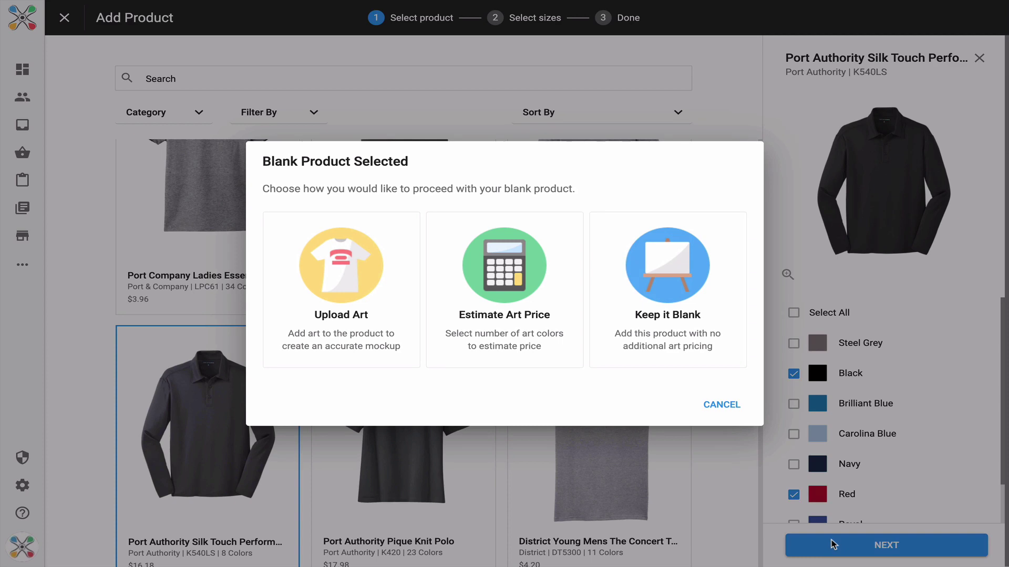
pyautogui.click(387, 313)
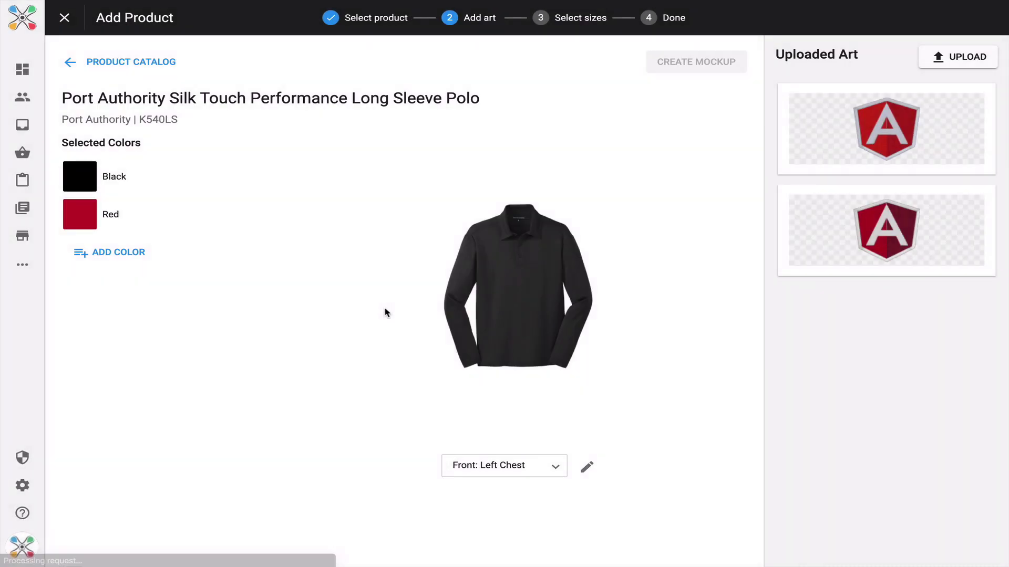
# Apply the existing ANGULAR-LEFT-CHEST-EMB.dst art to the polo and start a new colorway.
pyautogui.click(931, 66)
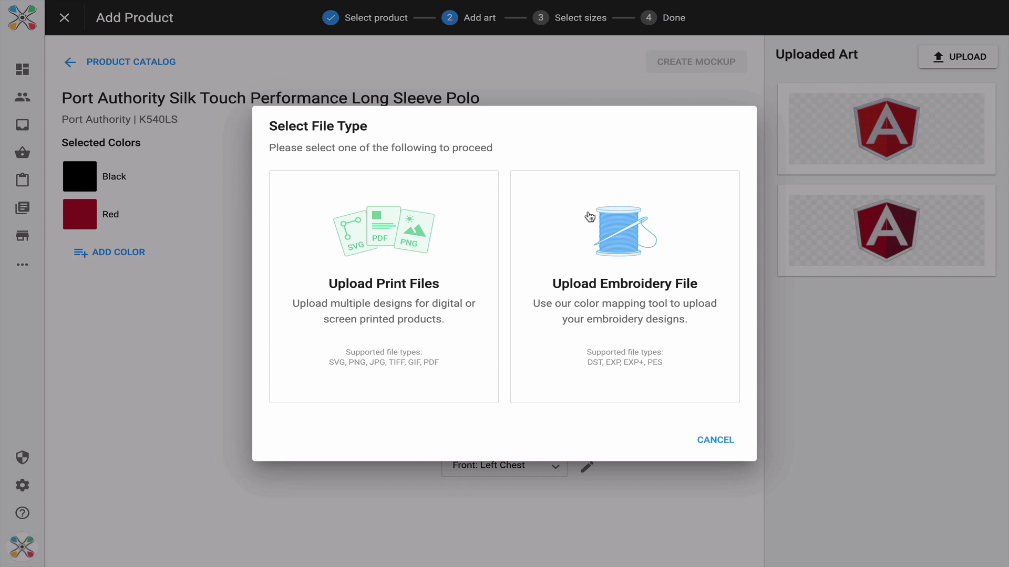
pyautogui.click(716, 440)
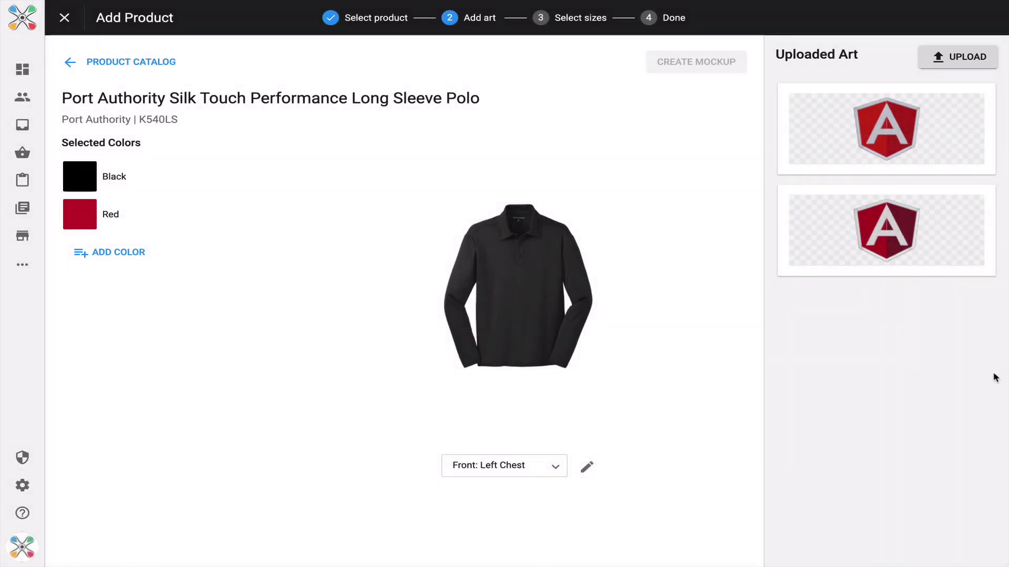
pyautogui.click(942, 156)
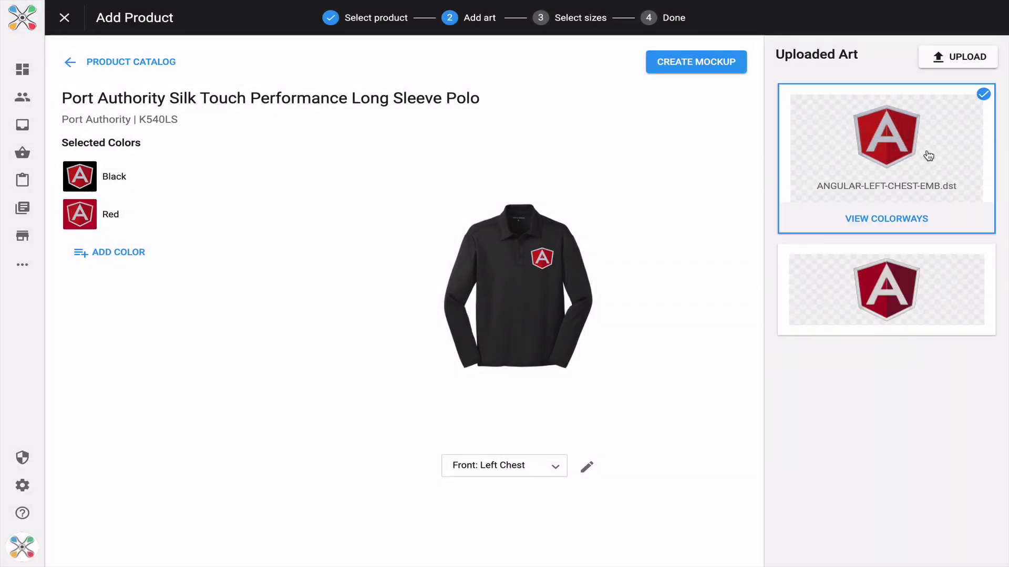
pyautogui.click(908, 225)
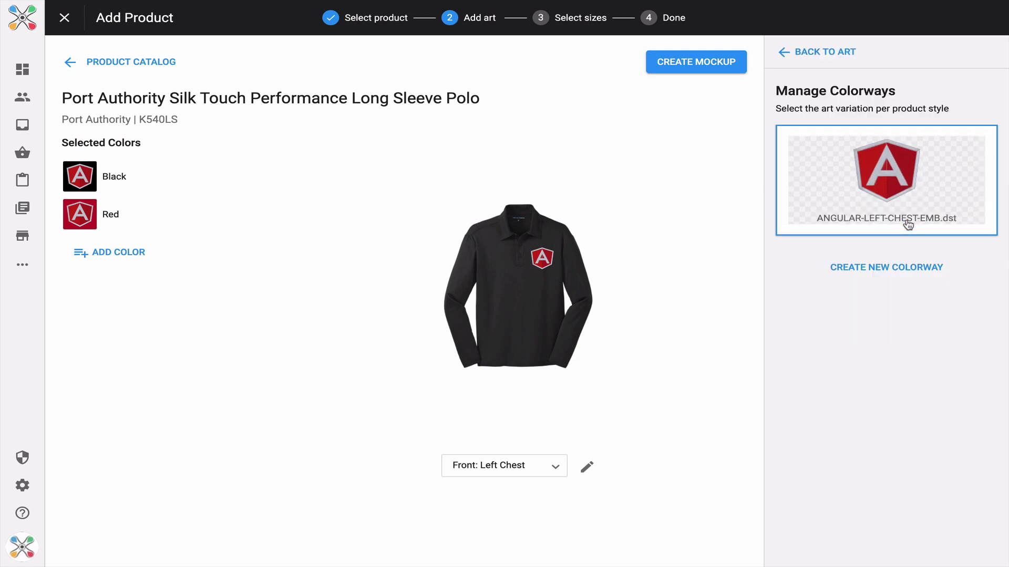
pyautogui.click(896, 277)
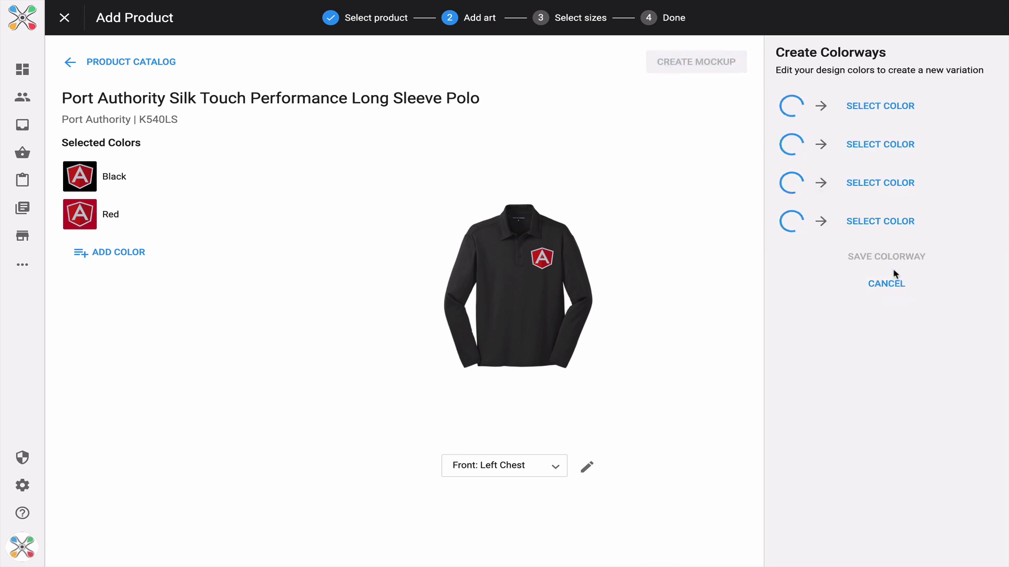